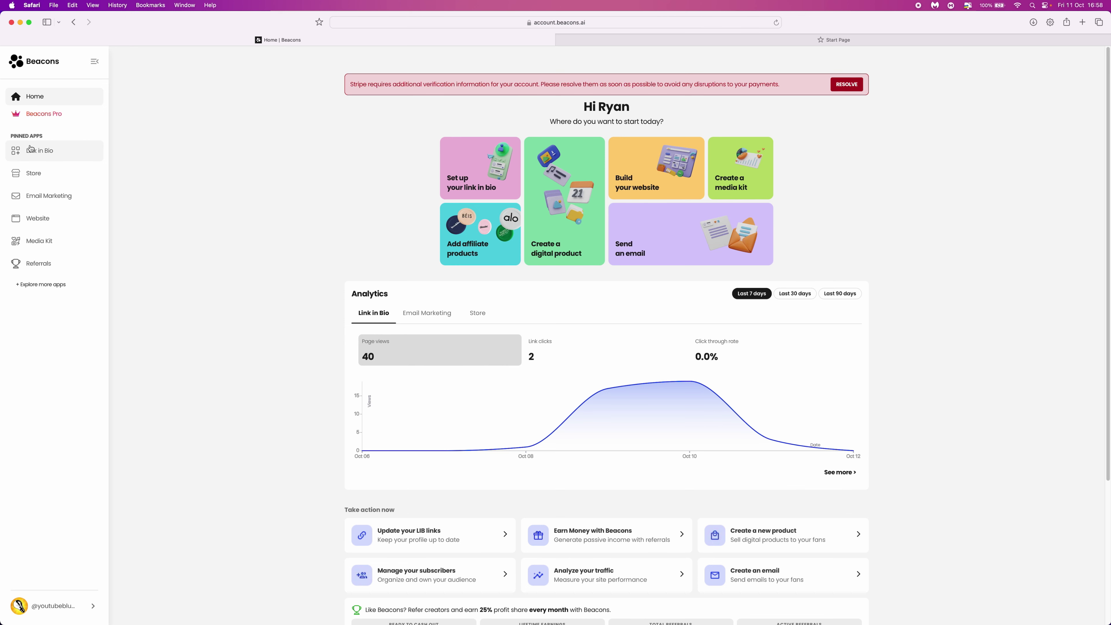
# Step: Go to the Email Marketing section from the Beacons home sidebar
pyautogui.click(56, 200)
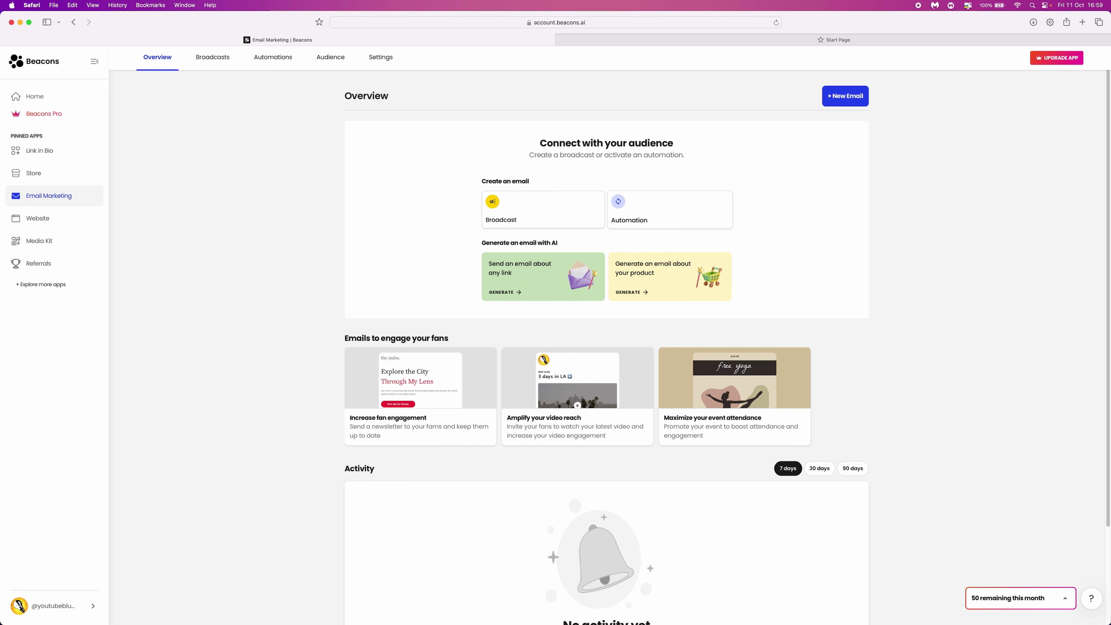
# Step: Start a new automation email to bring up the Freebie, Sales Nurturing, Upsell and Welcome Funnel templates
pyautogui.click(666, 220)
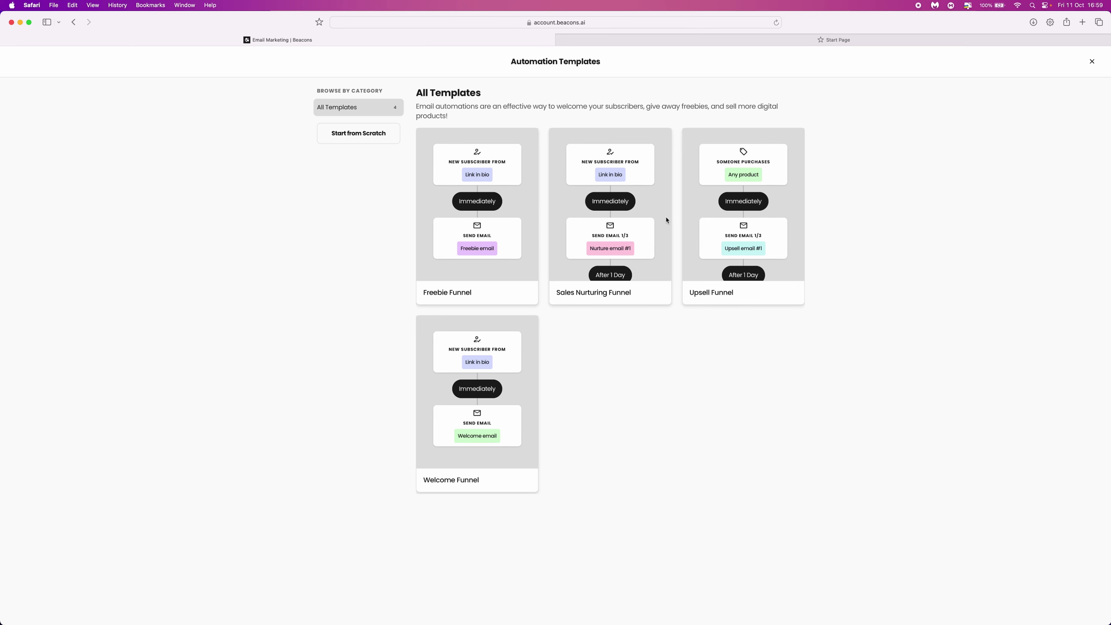
pyautogui.moveTo(486, 266)
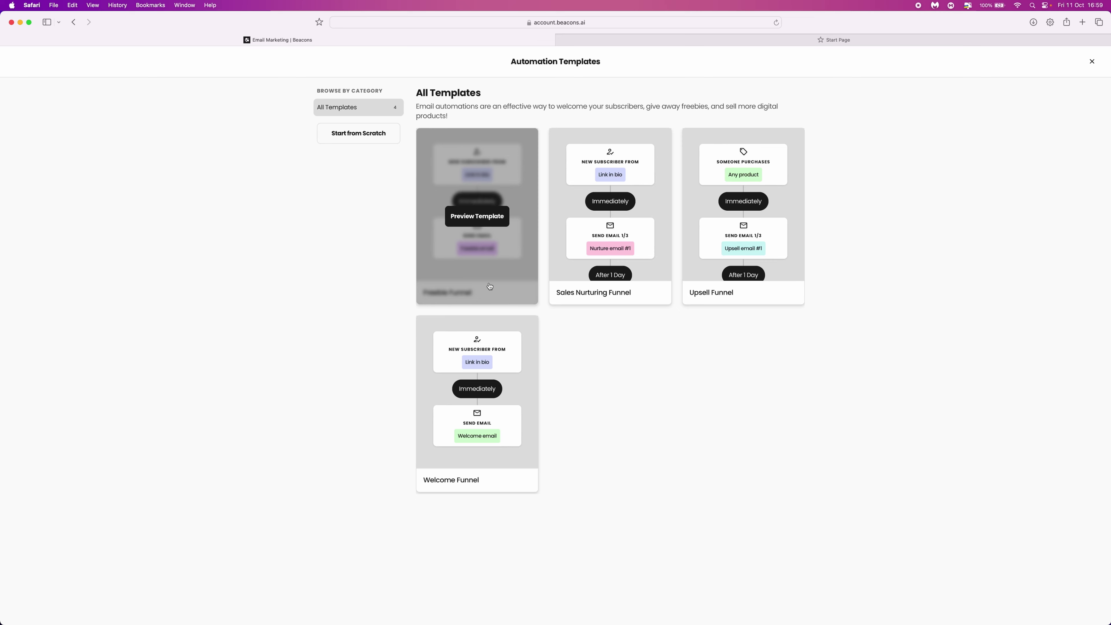
pyautogui.moveTo(756, 267)
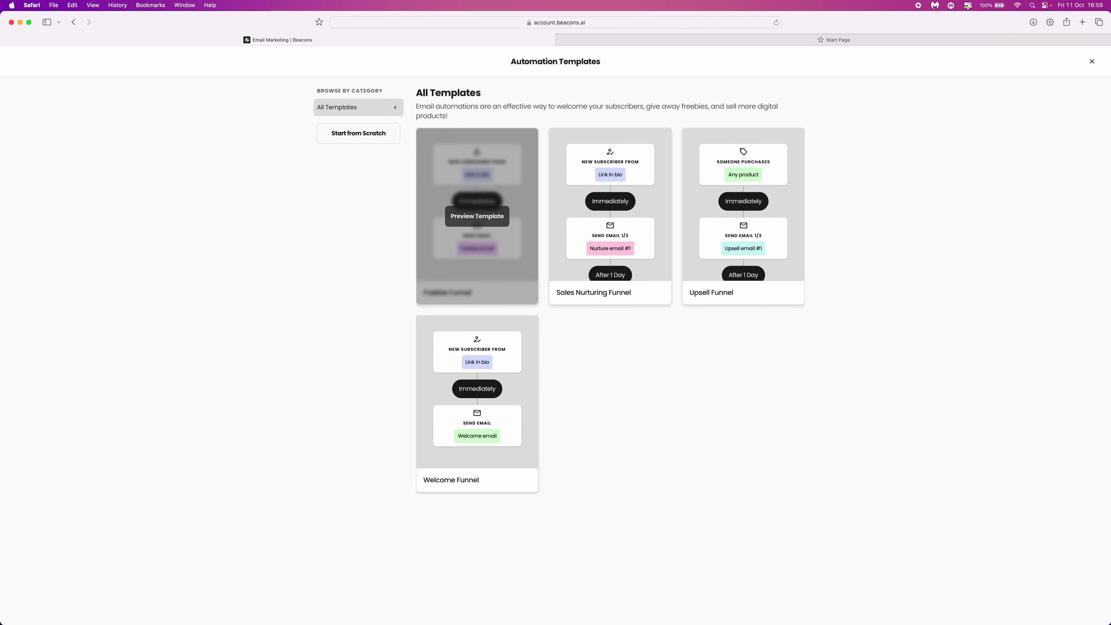
# Step: Preview the Freebie Funnel template and its 'Here's your free download!' email
pyautogui.click(472, 220)
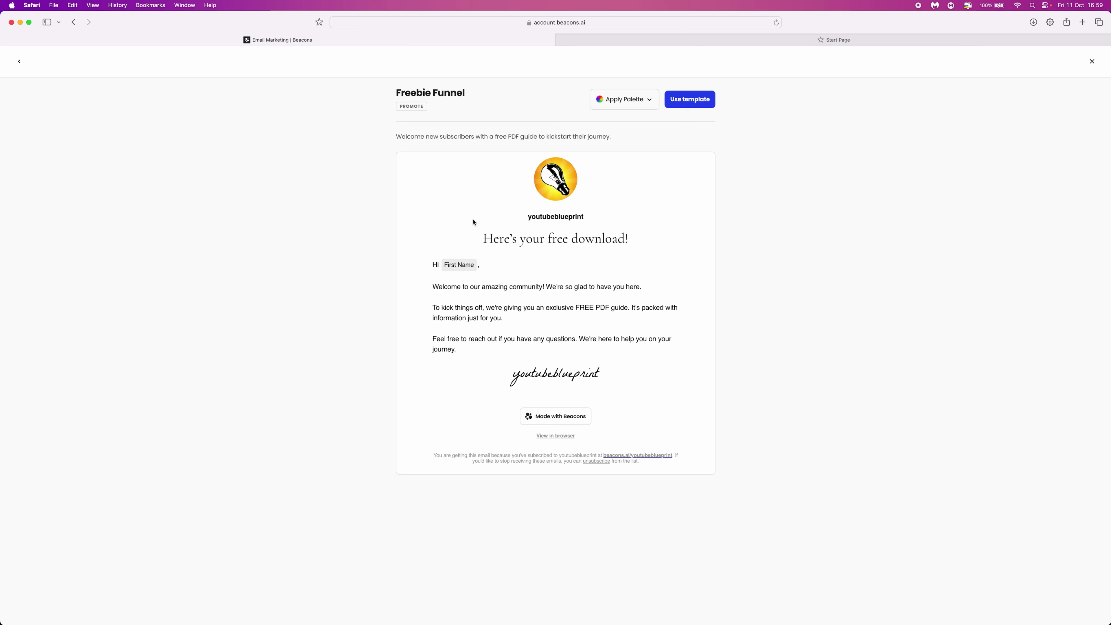
pyautogui.moveTo(413, 322); pyautogui.dragTo(507, 383)
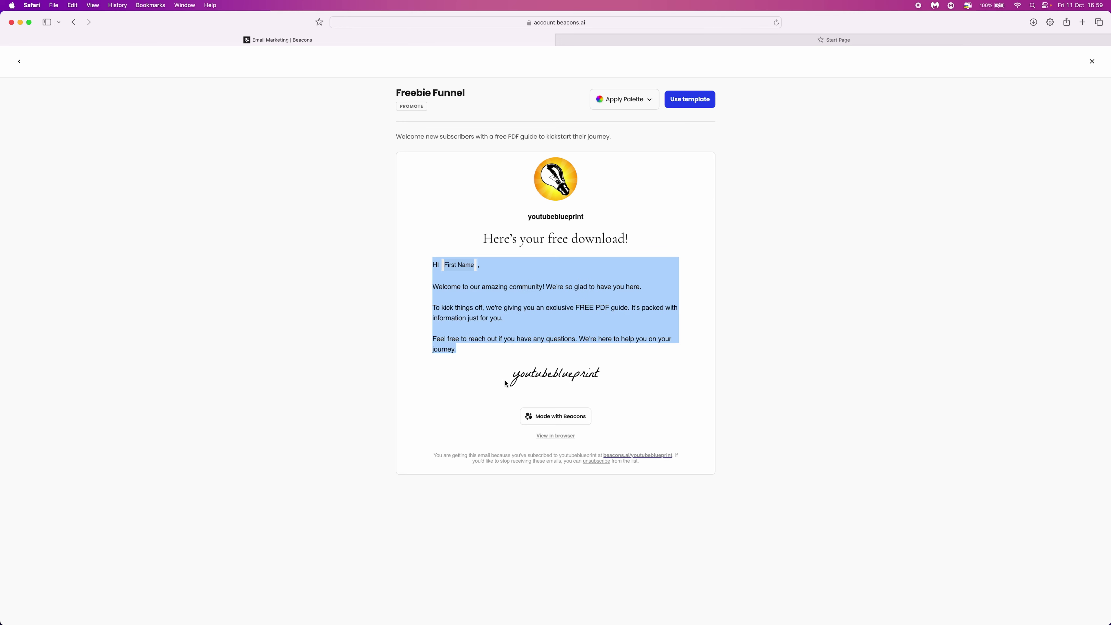
pyautogui.click(525, 323)
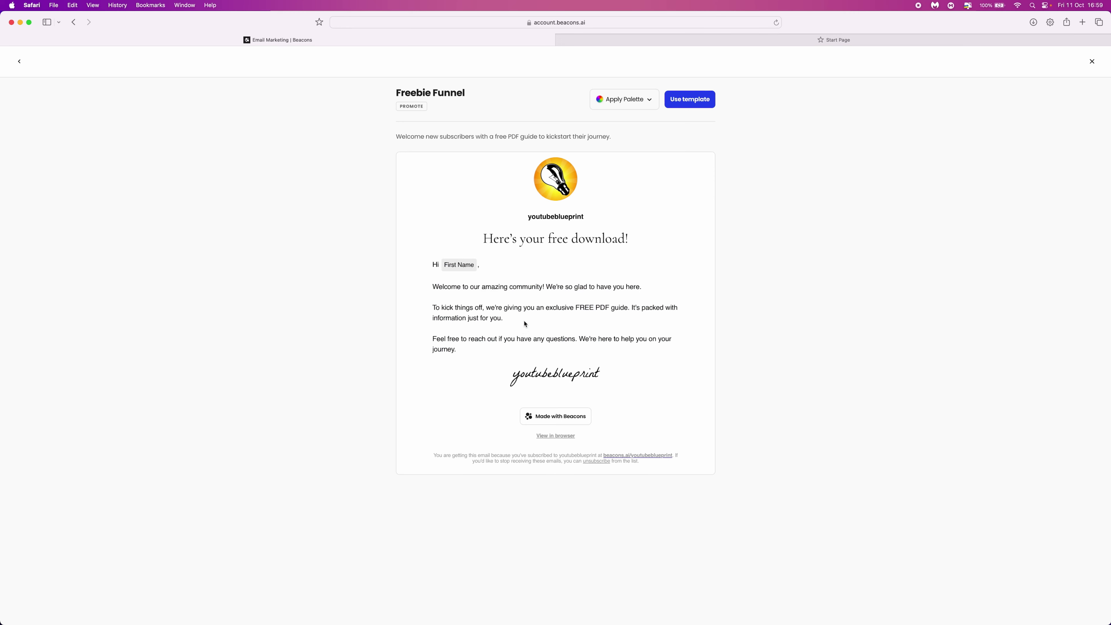
# Step: Use the Freebie Funnel template, triggering it when someone purchases The YouTube Blueprint
pyautogui.click(689, 101)
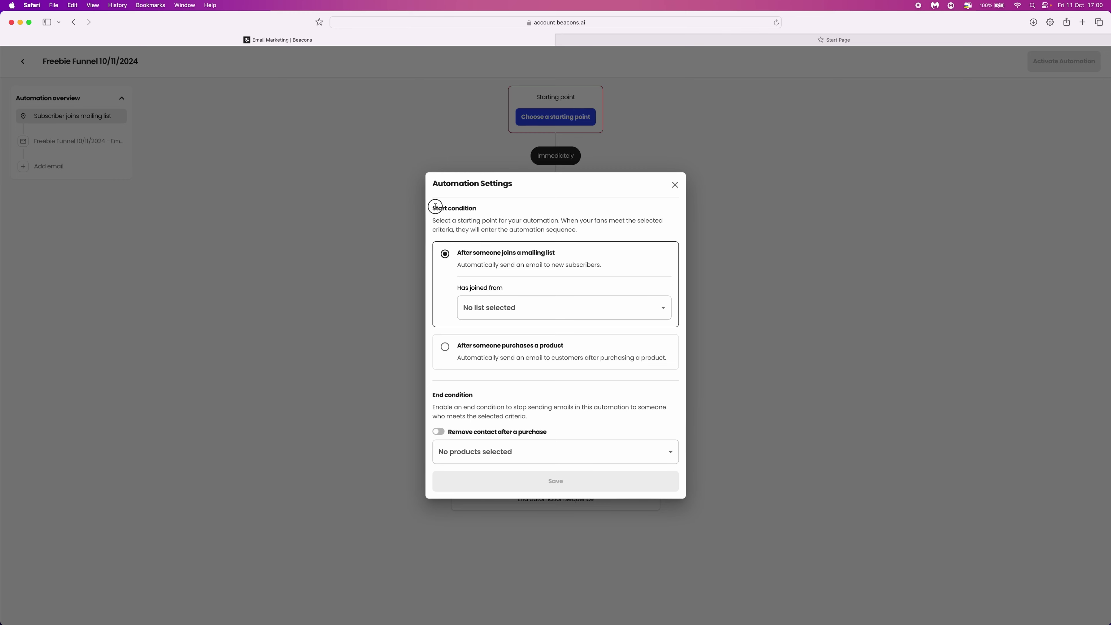
pyautogui.moveTo(439, 209); pyautogui.dragTo(504, 212)
pyautogui.click(515, 211)
pyautogui.click(493, 356)
pyautogui.click(653, 352)
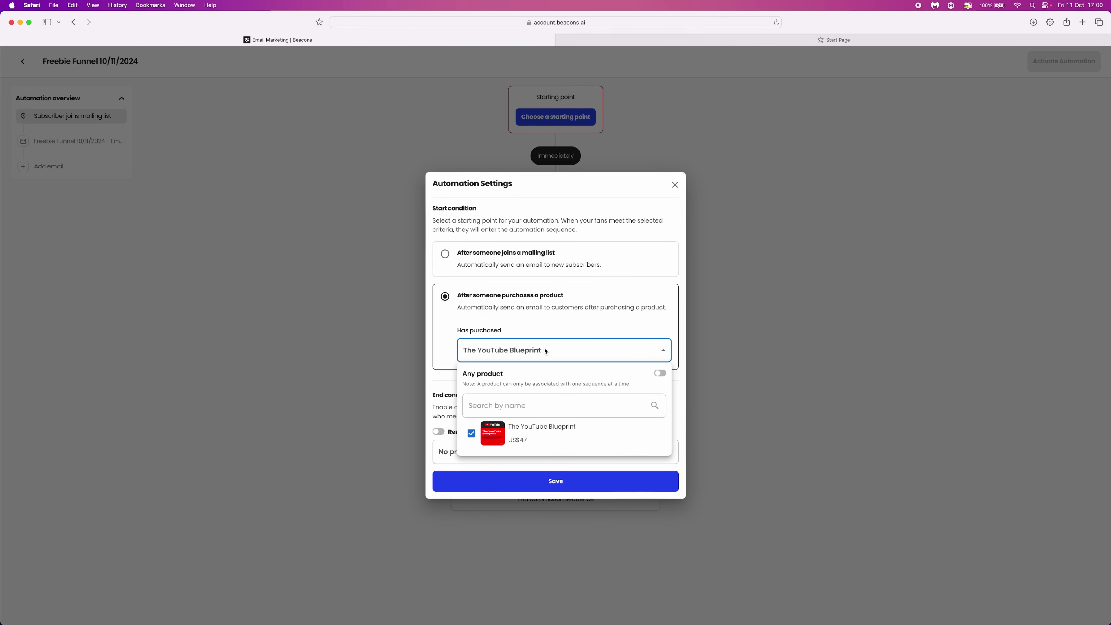
pyautogui.click(663, 350)
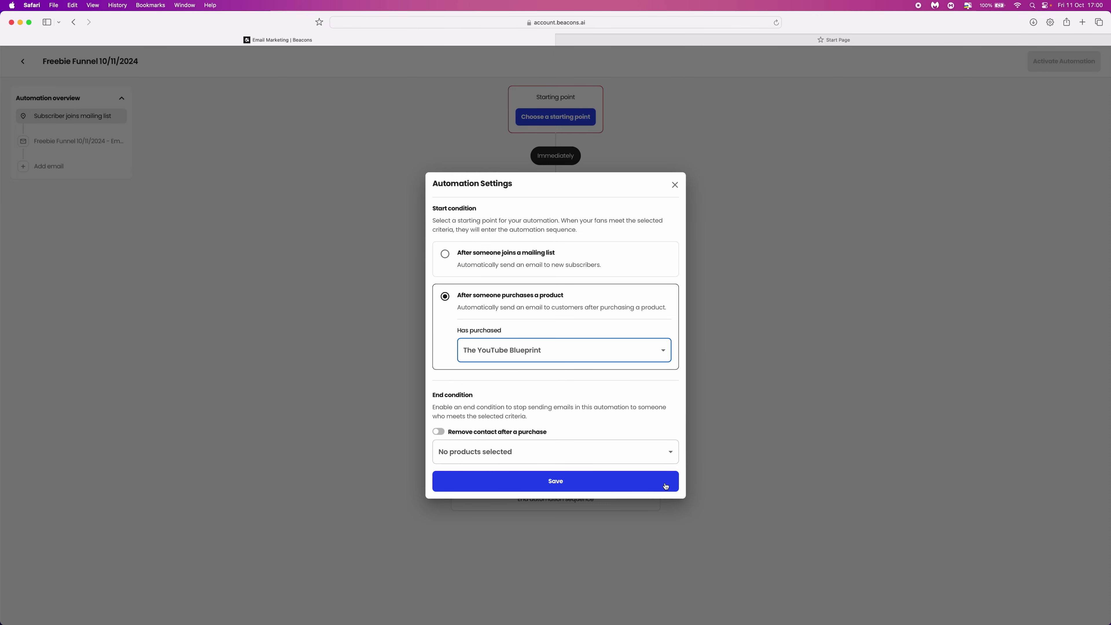
# Step: Save the purchase trigger and add a second email to the sequence
pyautogui.click(555, 482)
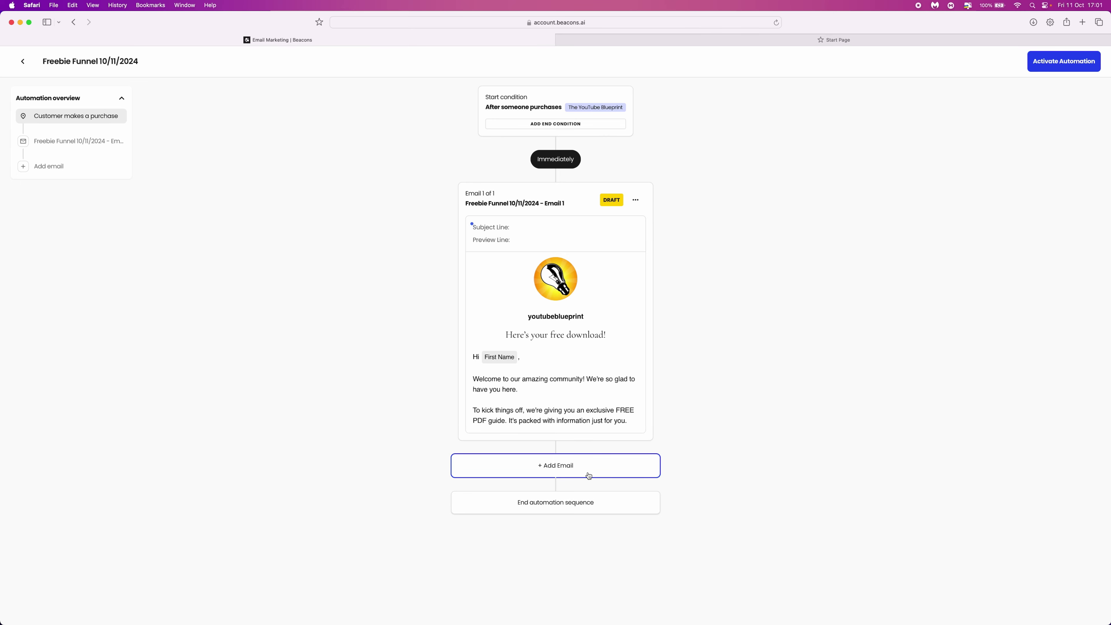
pyautogui.click(559, 472)
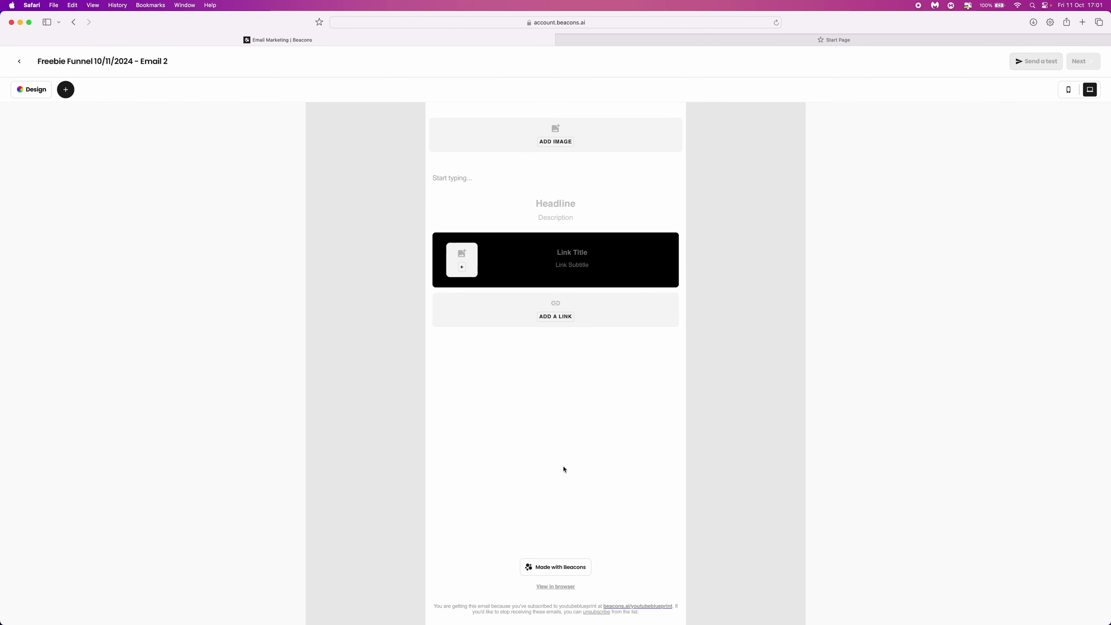
# Step: Review Email 2's image block tabs and mobile/desktop preview, then return to the automation unchanged
pyautogui.click(583, 147)
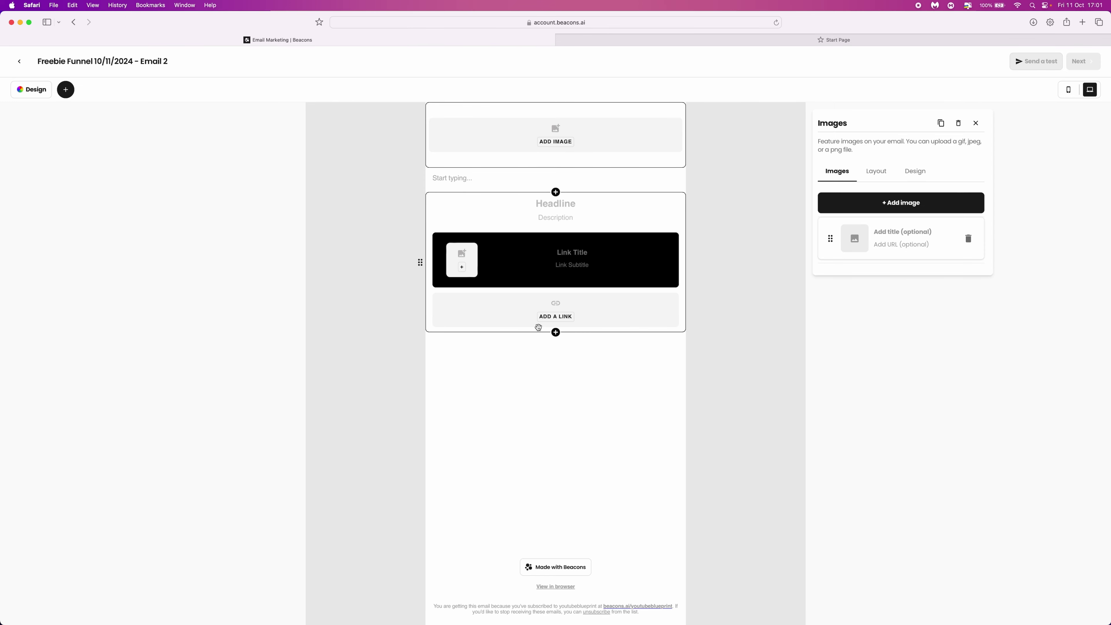
pyautogui.click(871, 173)
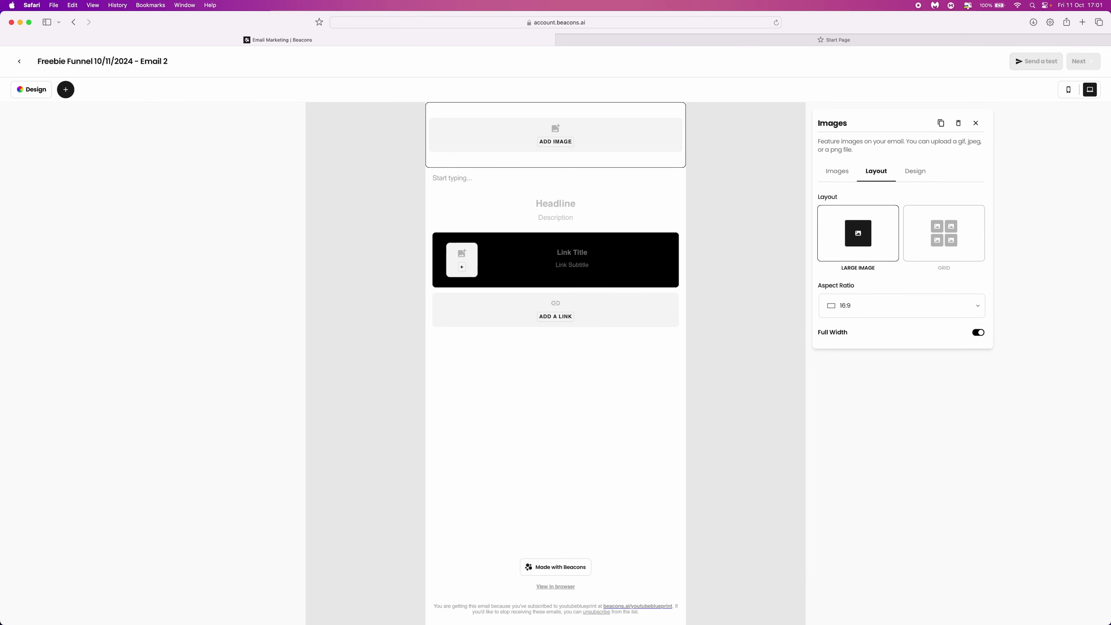
pyautogui.click(914, 171)
pyautogui.click(876, 172)
pyautogui.click(838, 172)
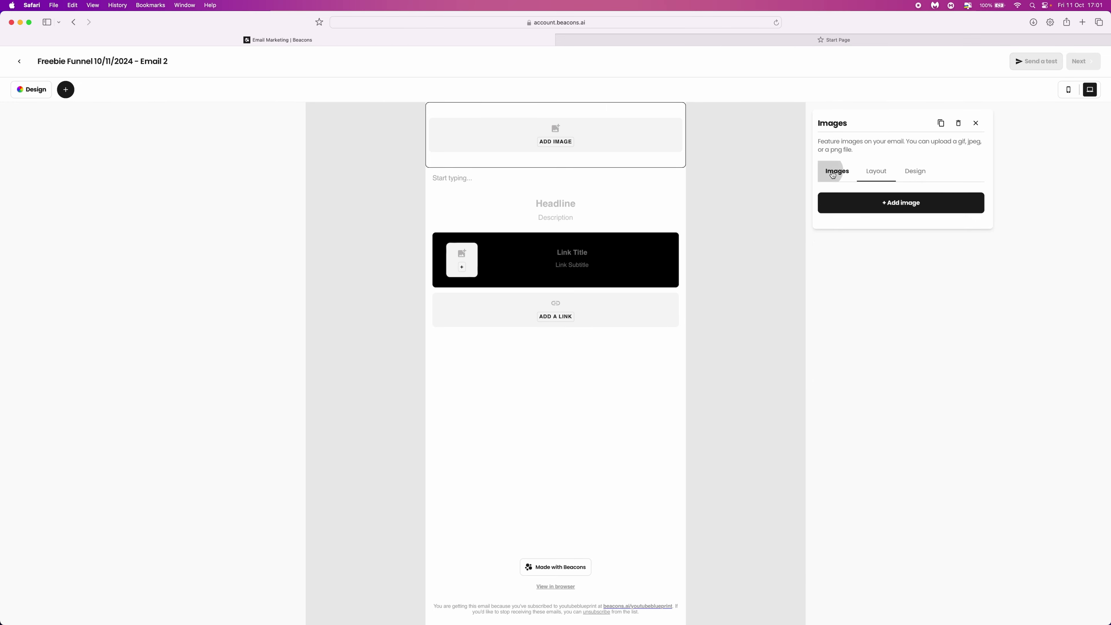
pyautogui.click(875, 170)
pyautogui.click(915, 171)
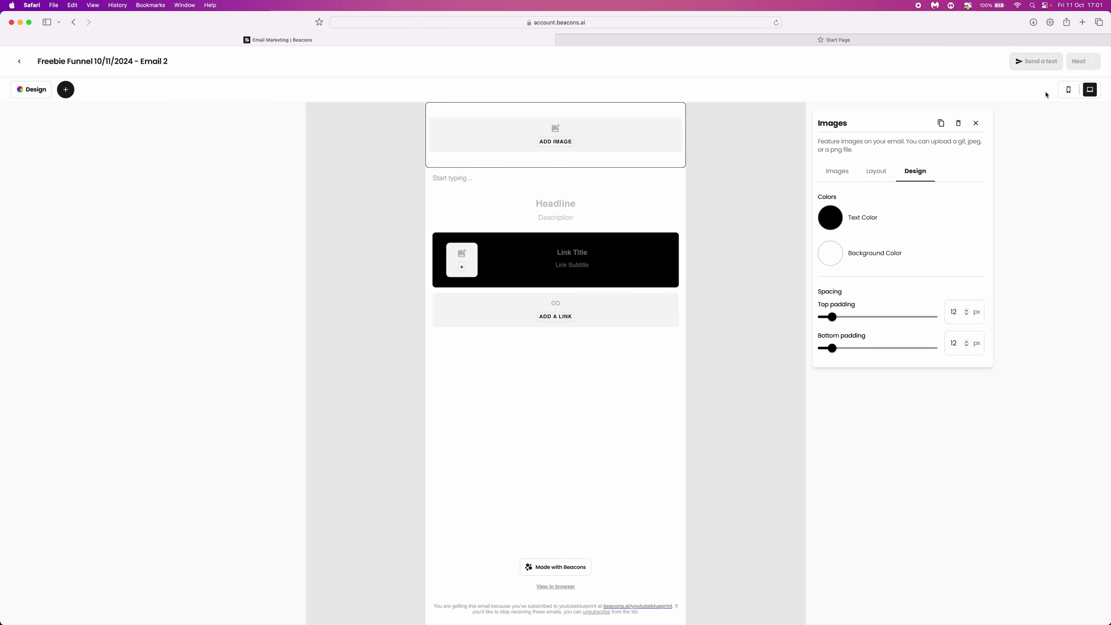
pyautogui.click(1068, 89)
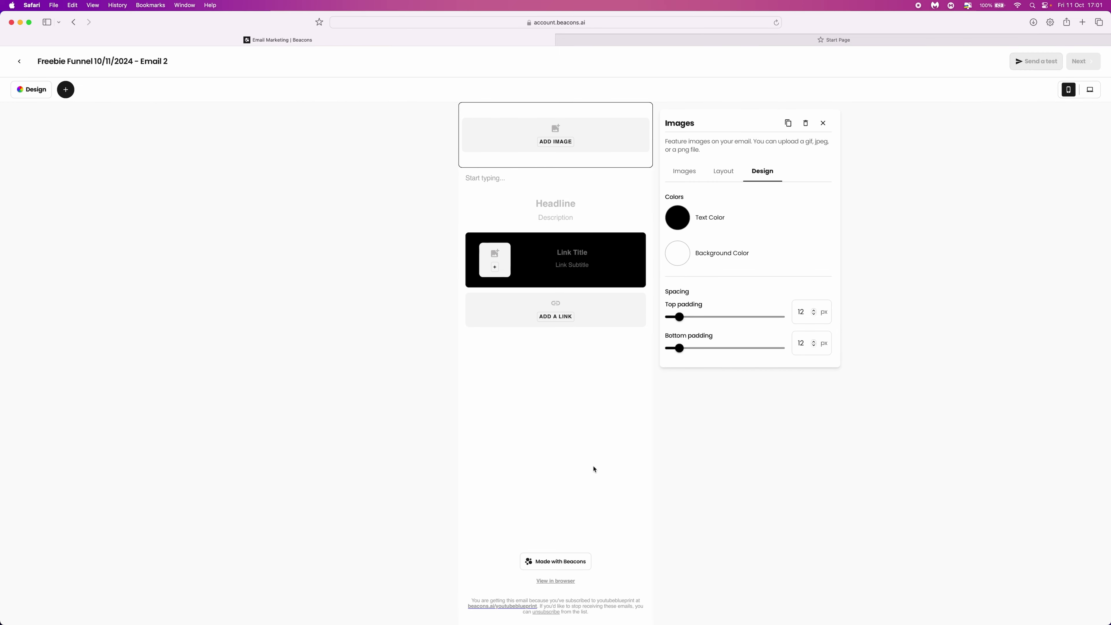
pyautogui.click(1089, 89)
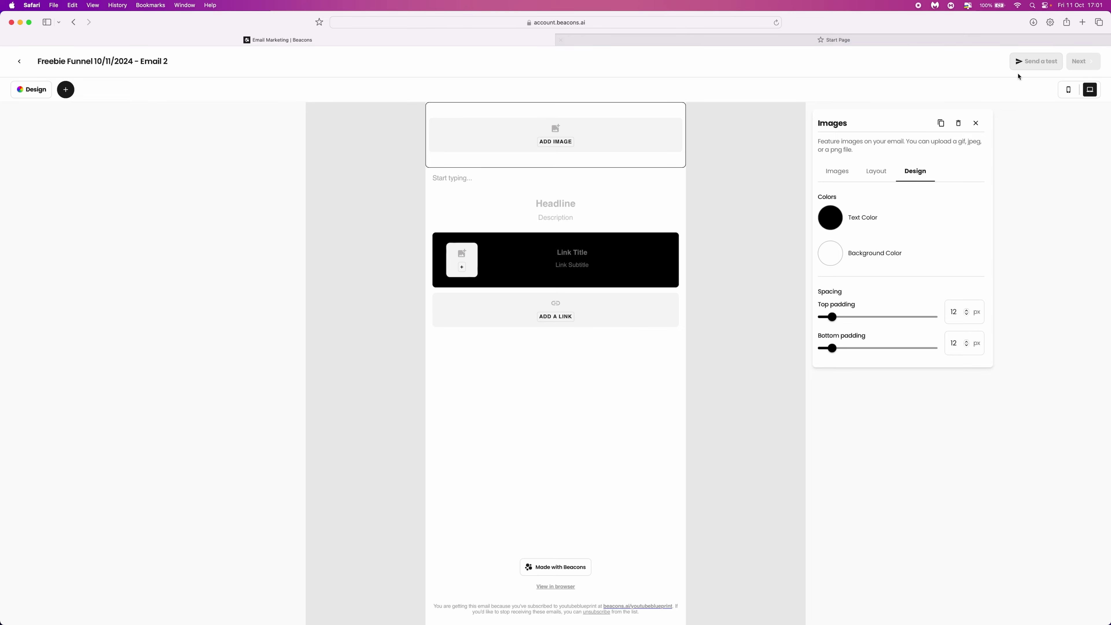
pyautogui.click(18, 63)
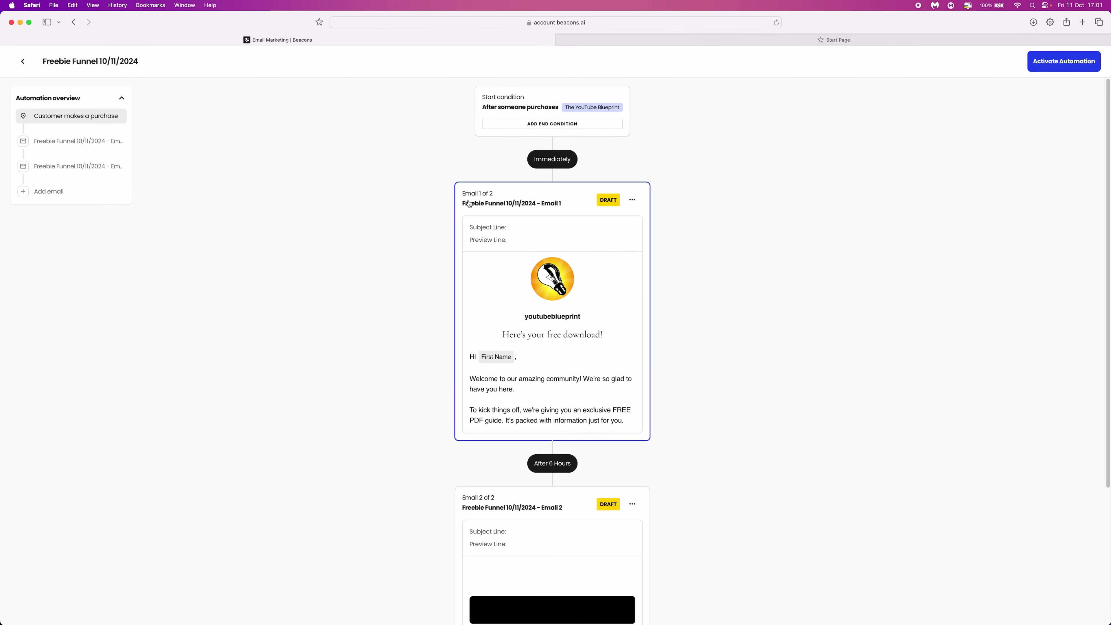
pyautogui.scroll(-5, 532, 266)
pyautogui.scroll(5, 621, 290)
pyautogui.scroll(-4, 807, 263)
pyautogui.scroll(1, 820, 280)
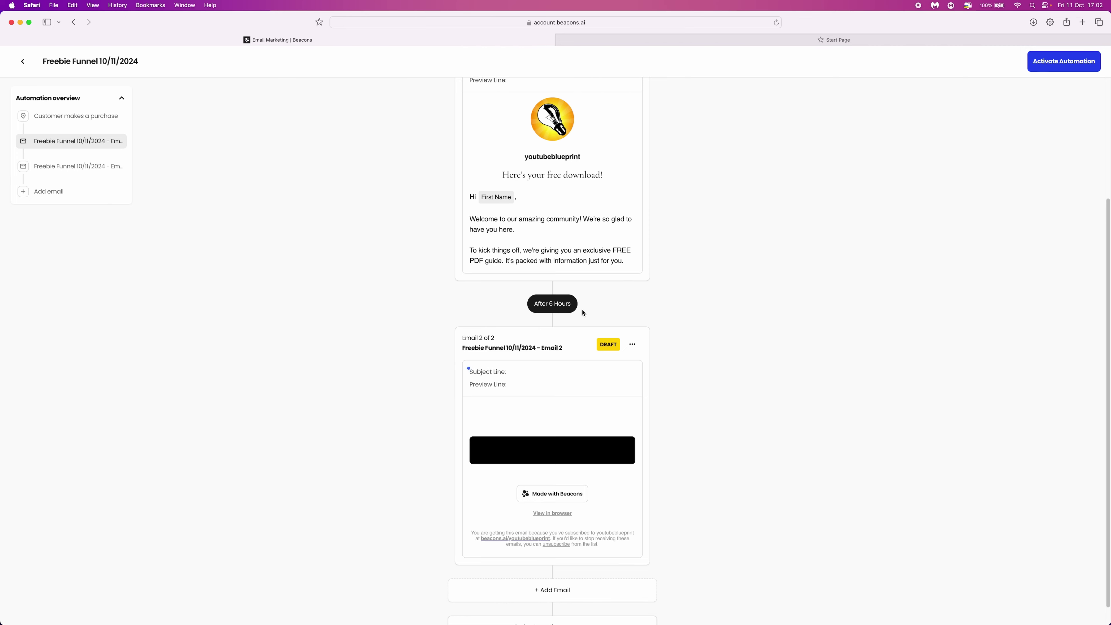
# Step: Change the wait before Email 2 from 6 to 10 hours and save
pyautogui.click(558, 308)
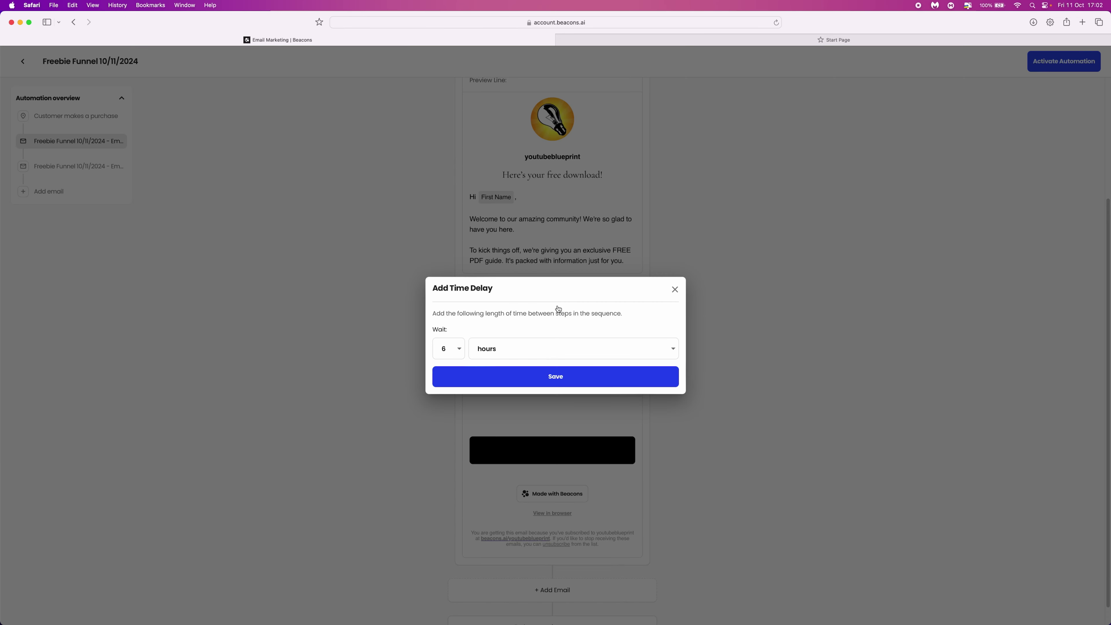
pyautogui.click(456, 348)
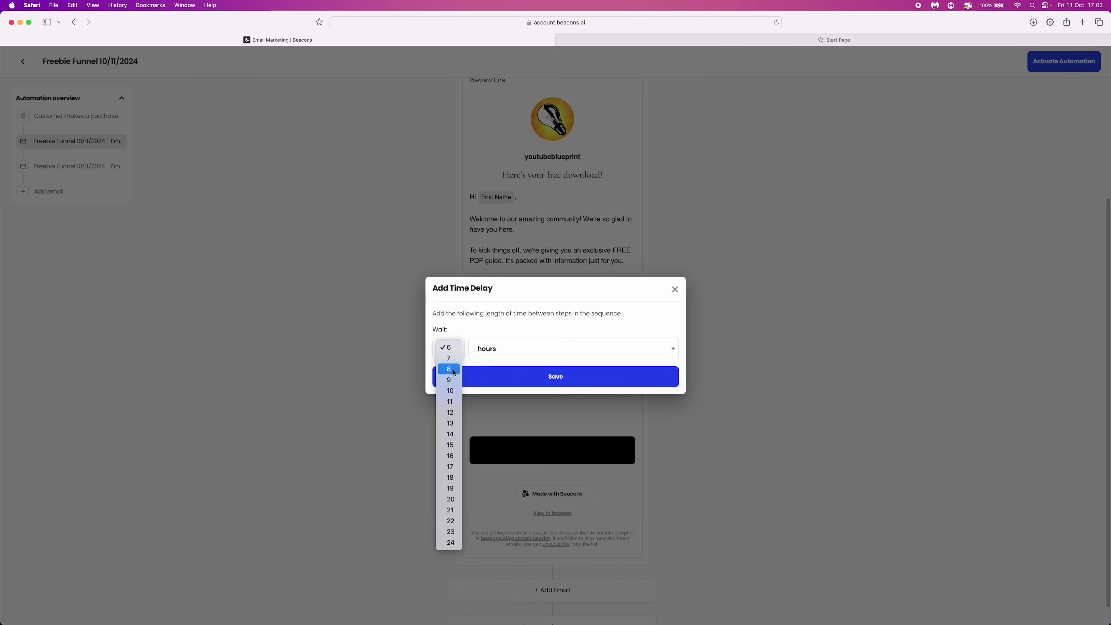
pyautogui.click(457, 331)
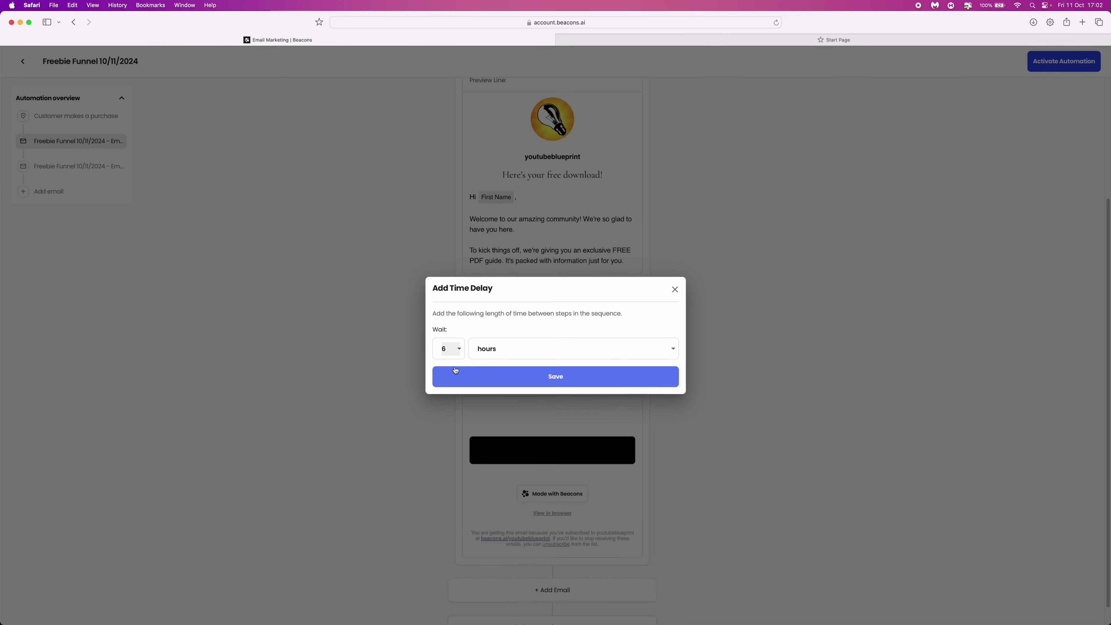
pyautogui.click(457, 350)
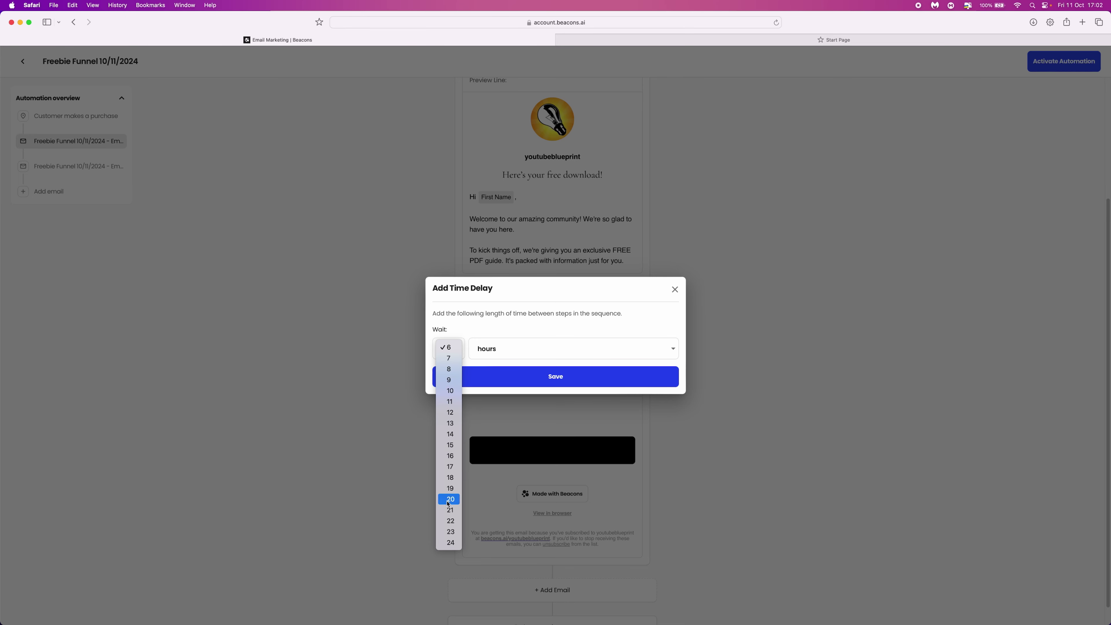
pyautogui.click(454, 393)
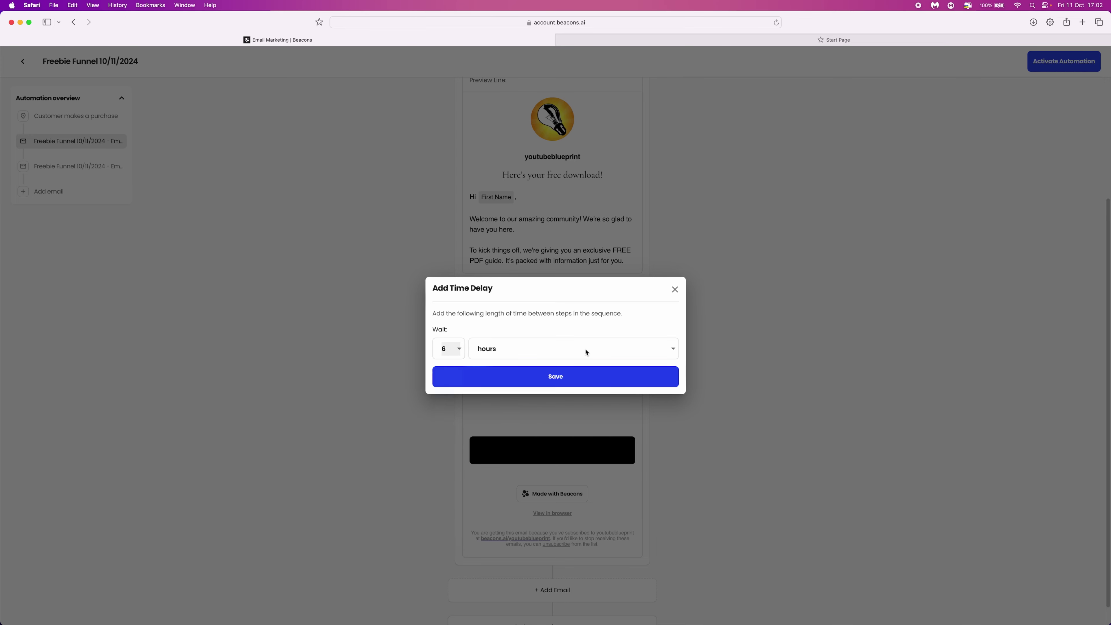
pyautogui.click(641, 355)
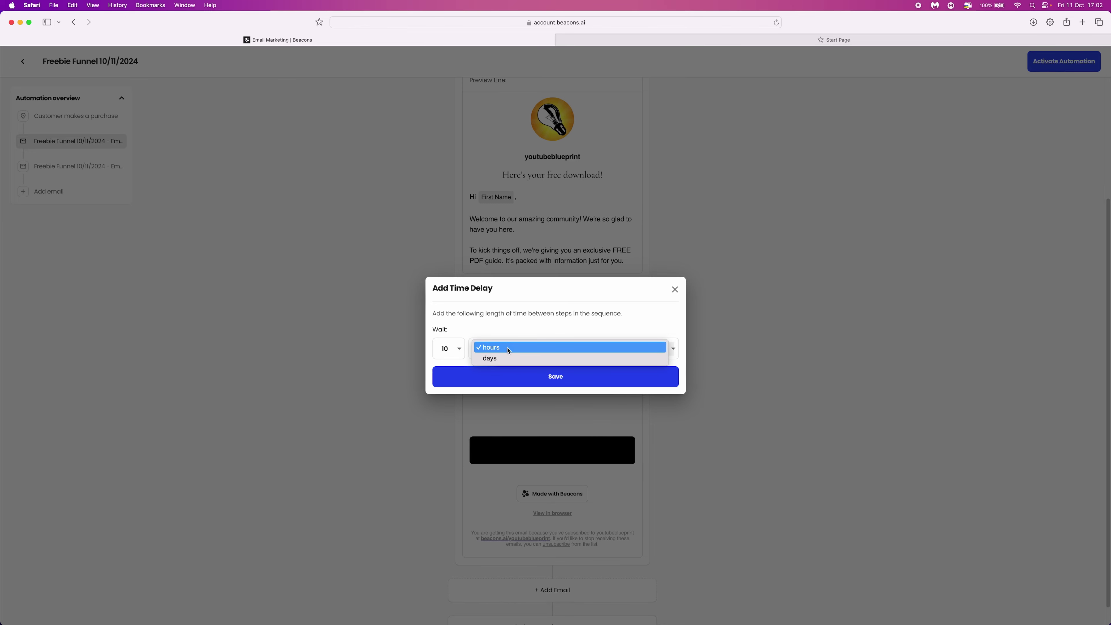
pyautogui.click(587, 379)
pyautogui.click(588, 379)
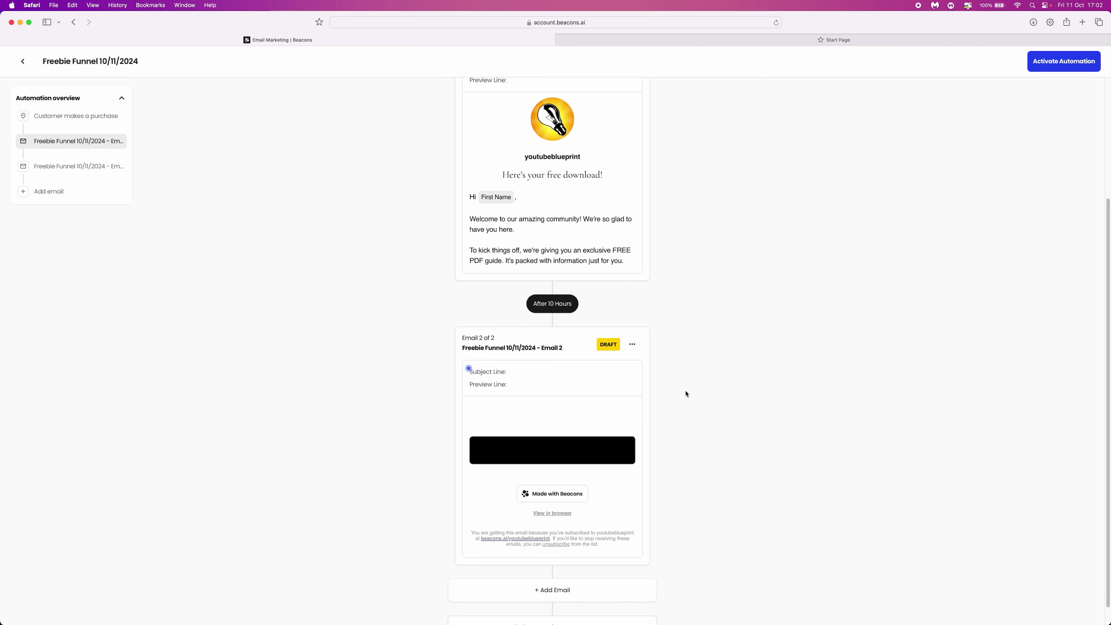
pyautogui.scroll(1, 685, 393)
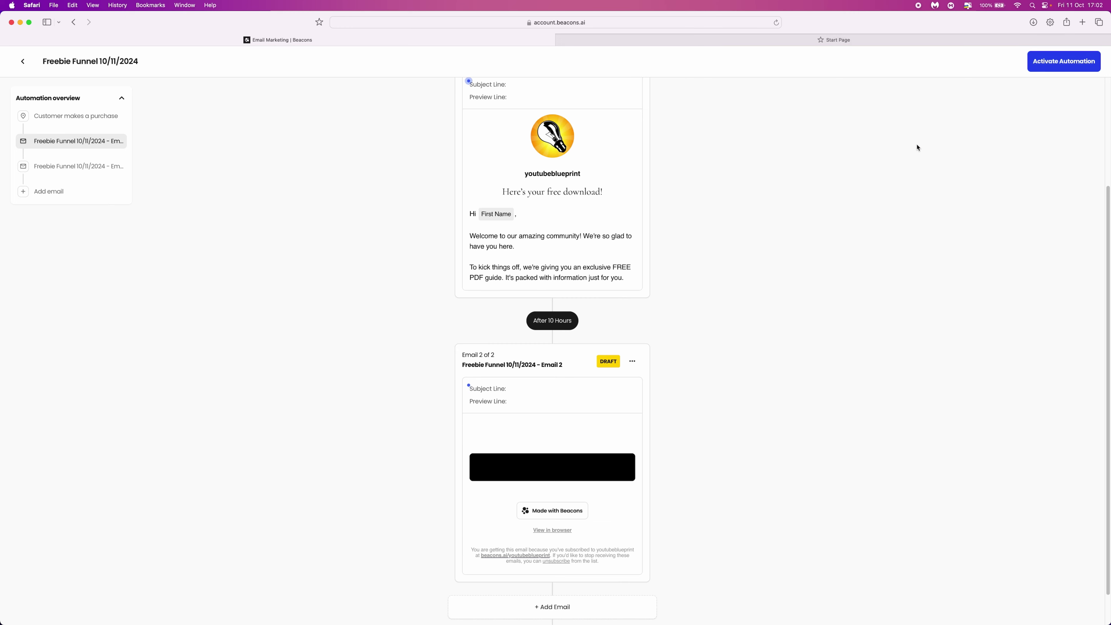
pyautogui.scroll(1, 799, 223)
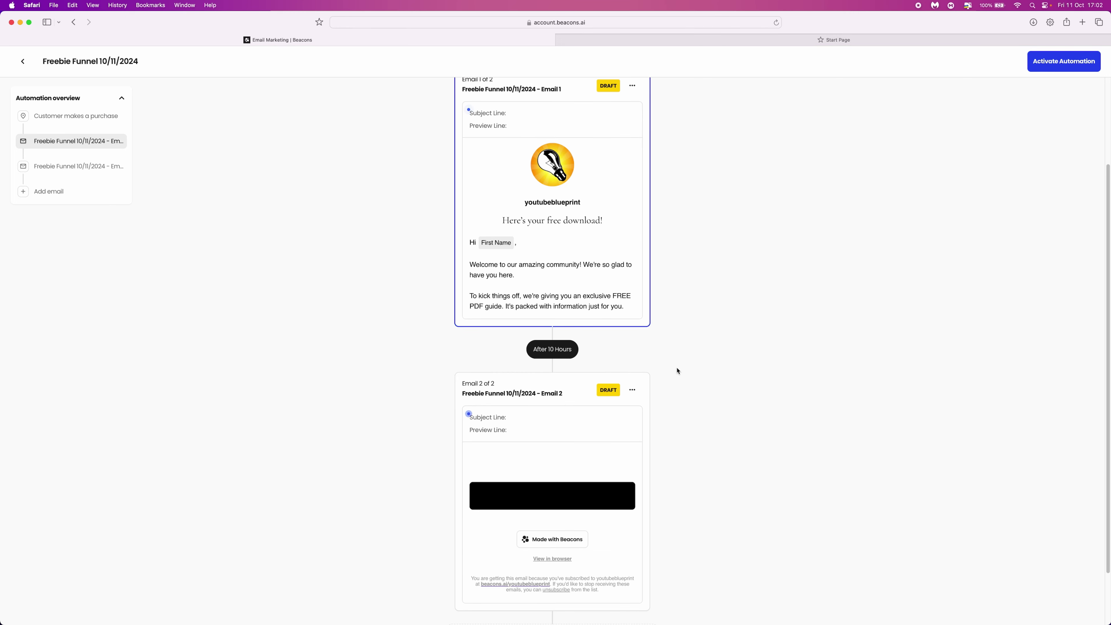